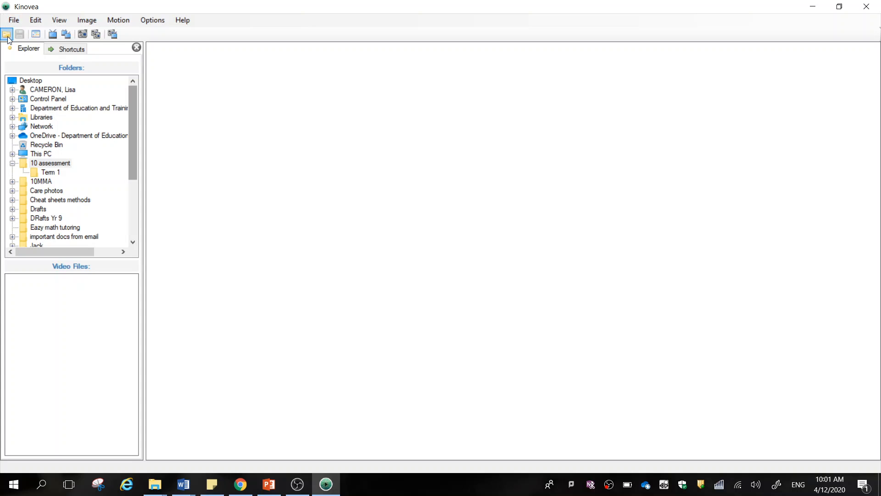
Step: Open the video file Basketball.mp4 from the PSMT RESOURCES folder
left_click(6, 35)
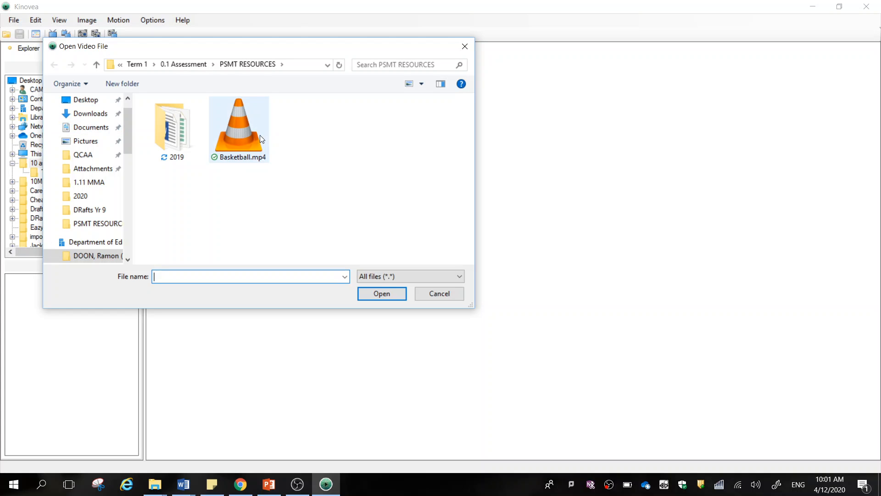
left_click(246, 137)
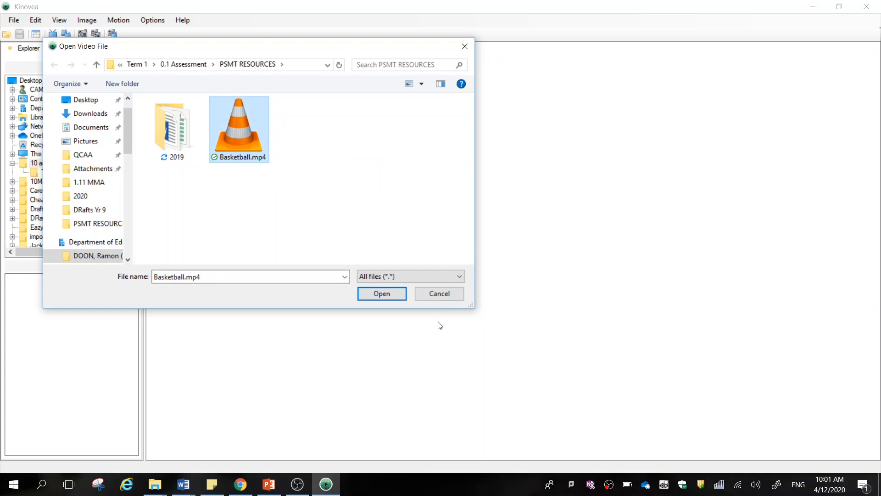
left_click(405, 298)
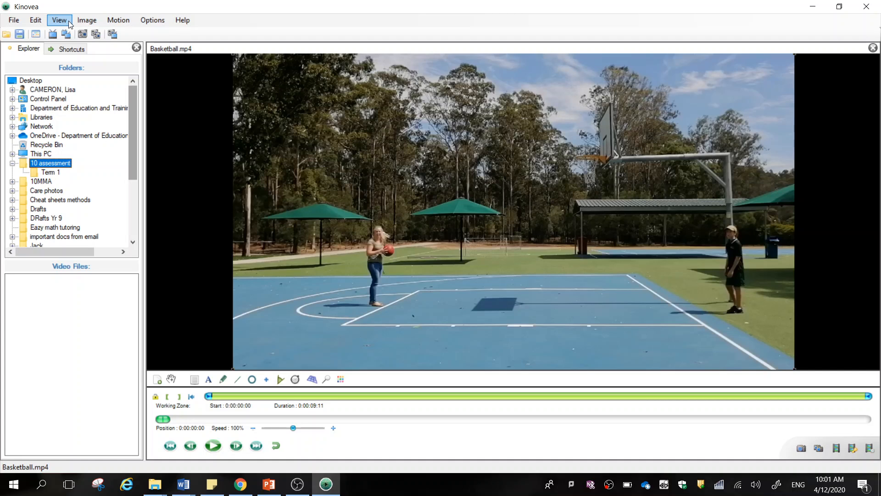
Step: Set the coordinate system origin at the feet of the person holding the ball
left_click(85, 21)
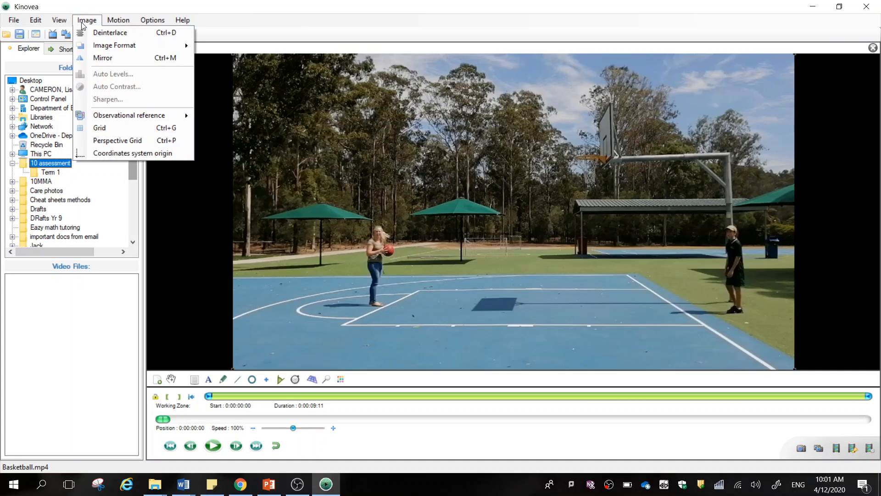
left_click(133, 154)
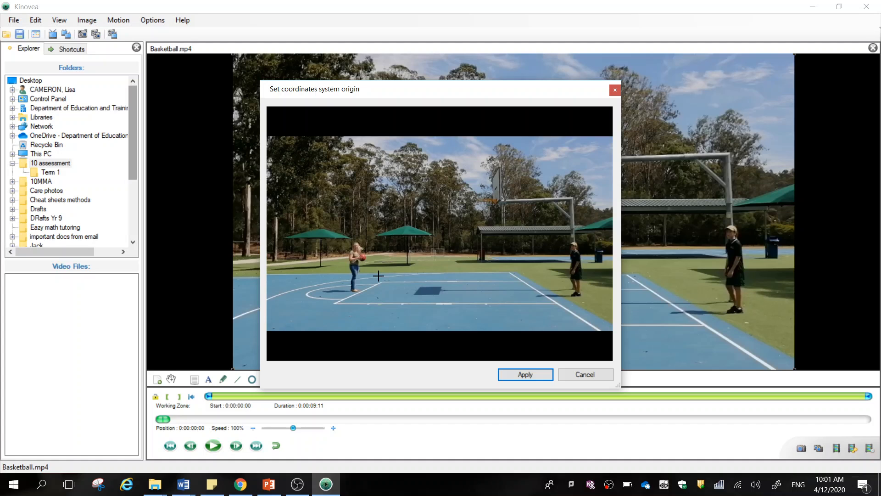
left_click(353, 291)
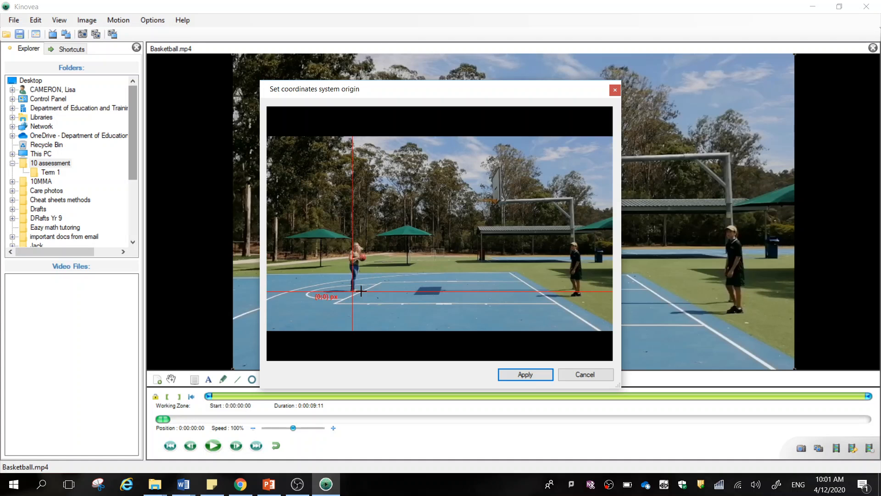
left_click(542, 377)
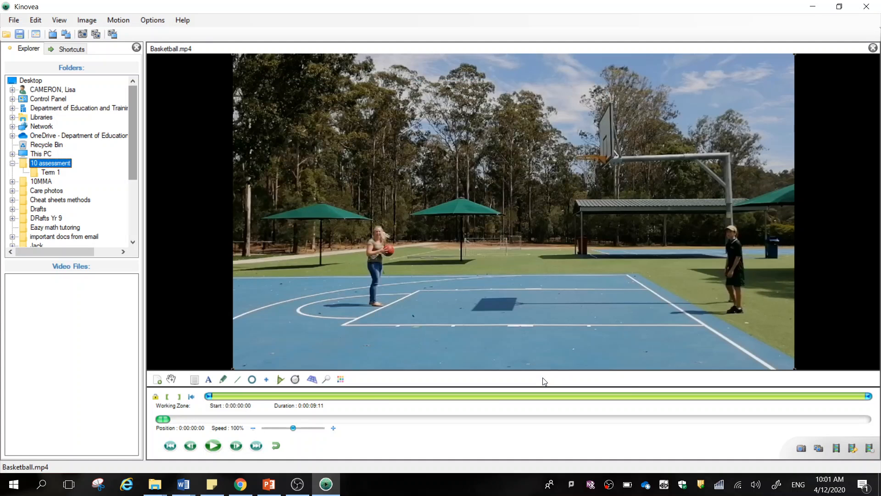
Step: Draw a vertical line from head to feet along the person holding the ball
left_click(236, 380)
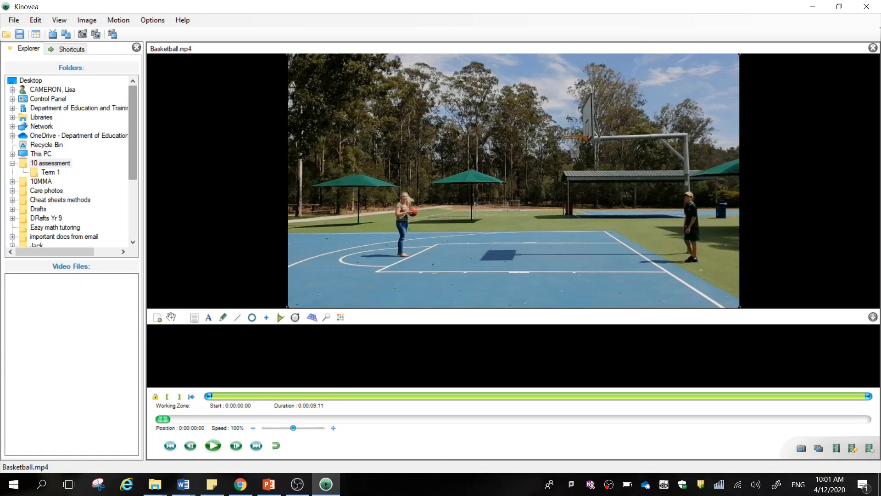
left_click_drag(404, 191, 404, 256)
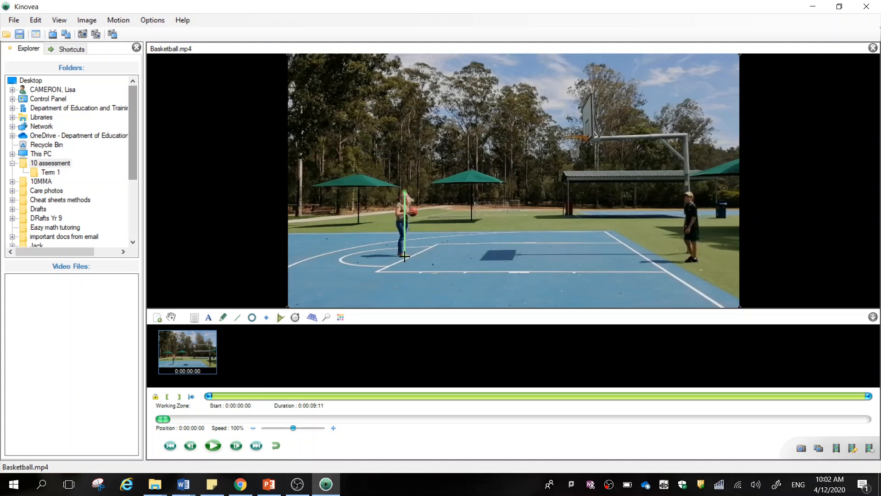
left_click(274, 444)
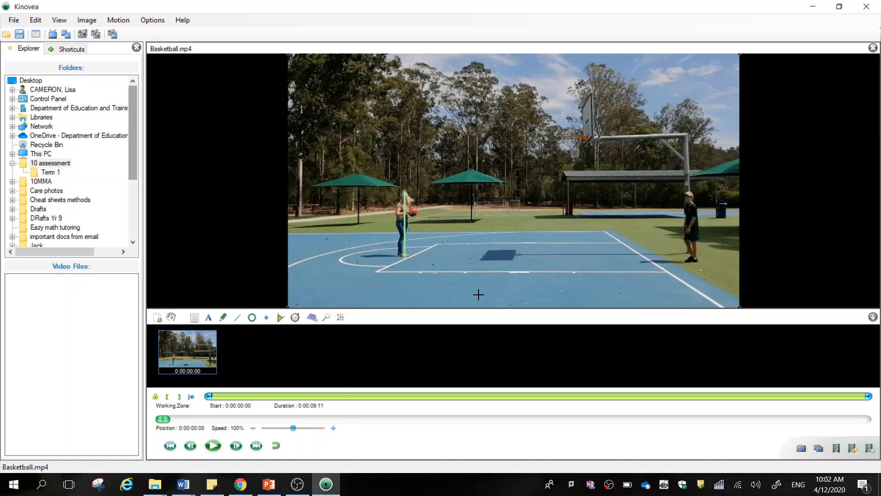
Step: Calibrate the line drawn along the thrower to a real size of 165 centimetres
right_click(405, 216)
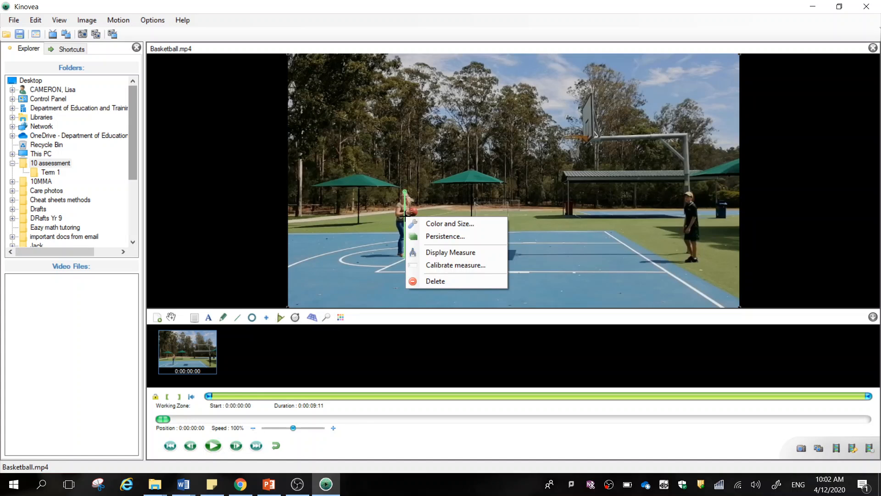
left_click(441, 266)
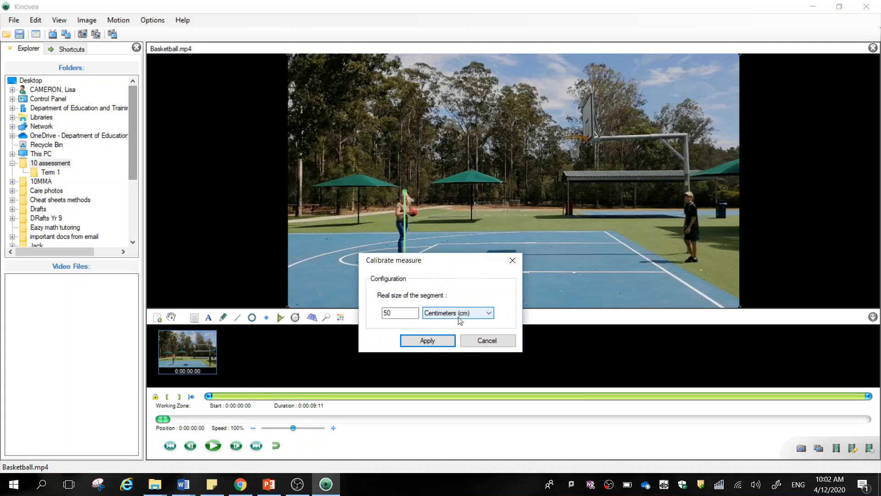
left_click(393, 314)
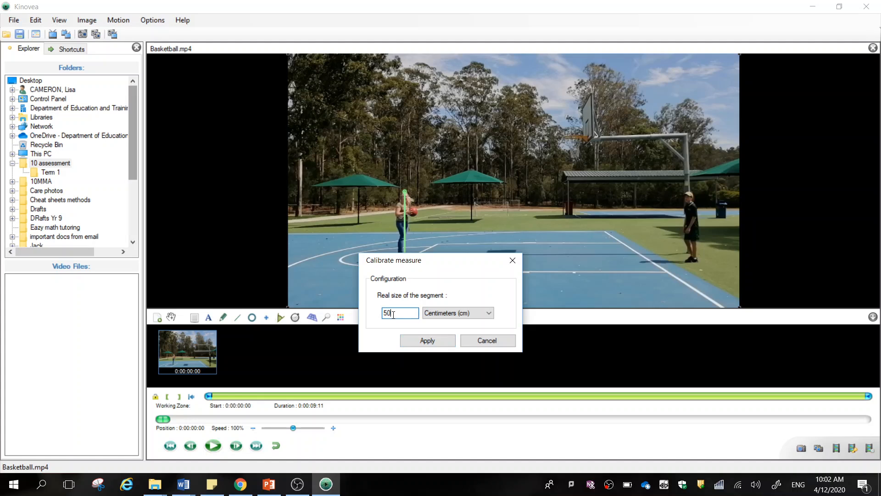
key("BackSpace")
key("BackSpace")
type("165")
left_click(452, 342)
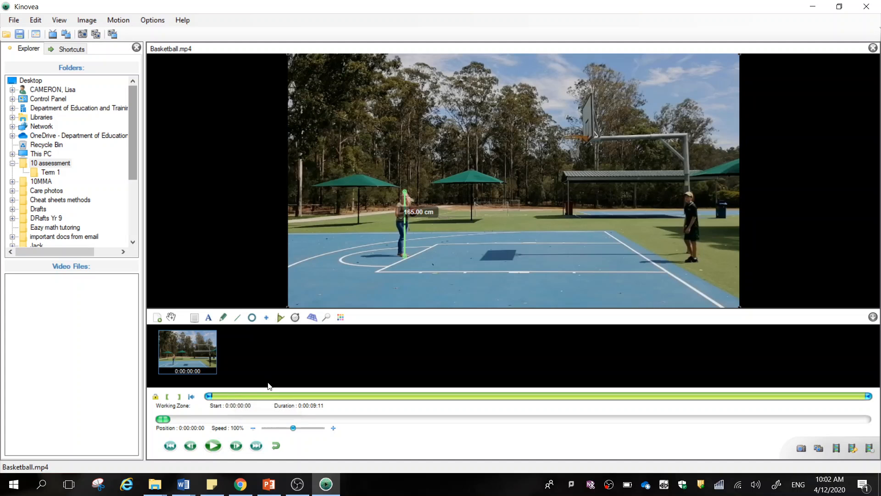
Step: Slow playback to 41% and place a cross marker on the basketball at position 0:00:04:01
left_click(213, 446)
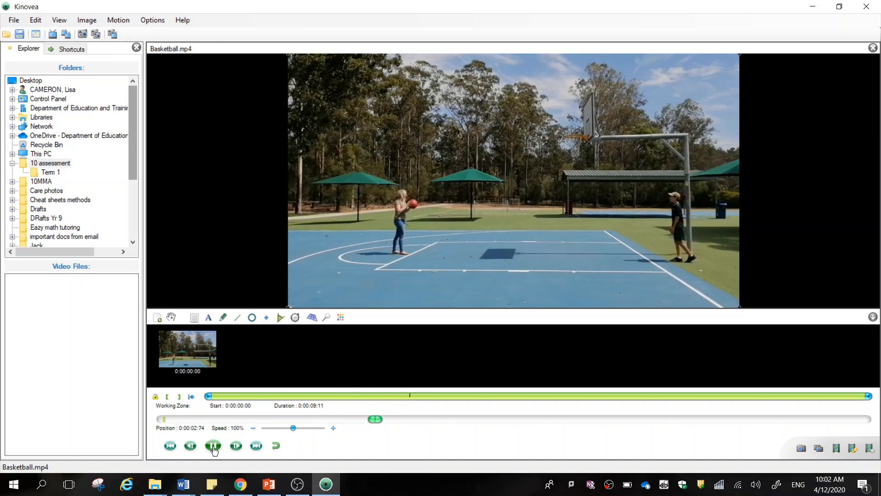
left_click(213, 446)
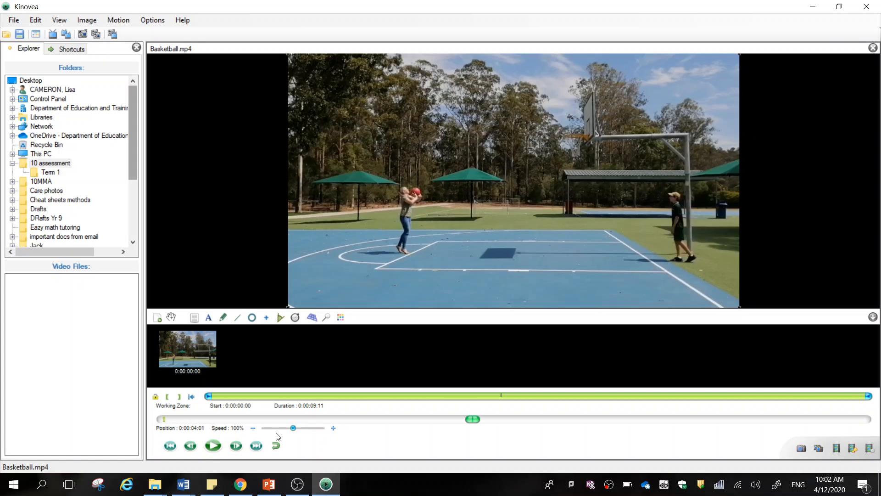
left_click_drag(292, 427, 274, 428)
left_click(267, 317)
left_click(415, 190)
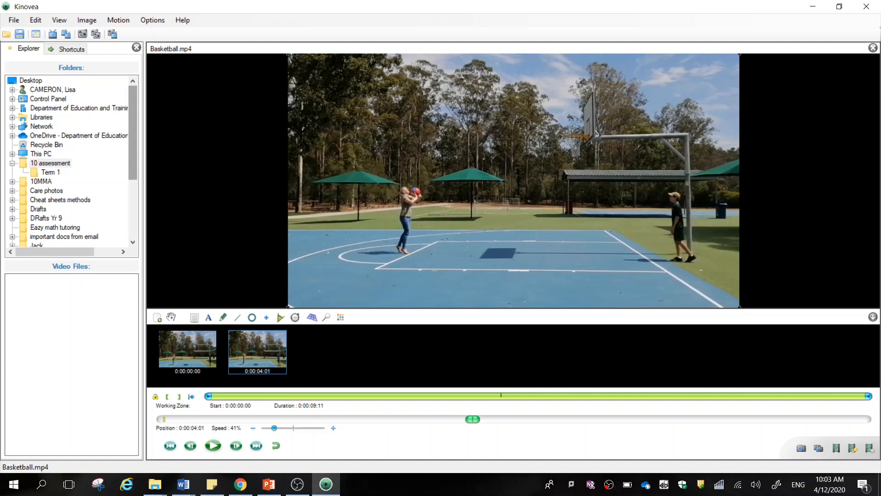
Step: Advance the video to position 0:00:04:19 and place a cross marker on the ball
left_click(213, 445)
left_click(217, 445)
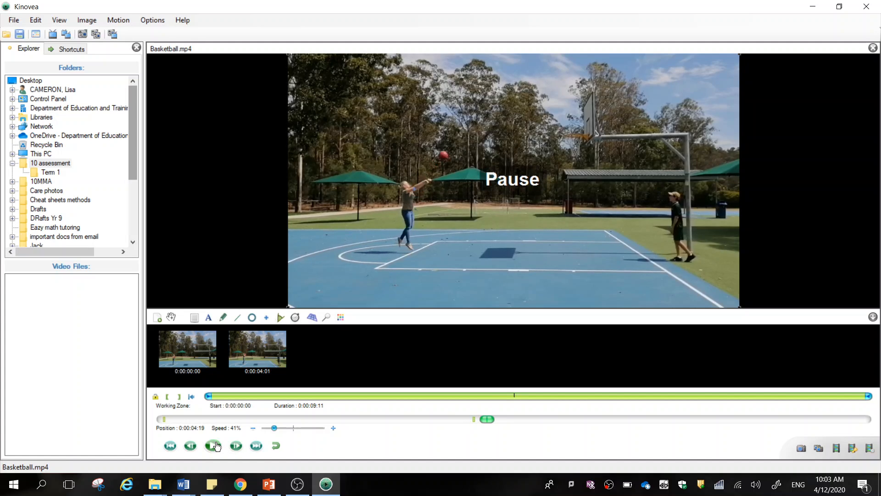
right_click(416, 196)
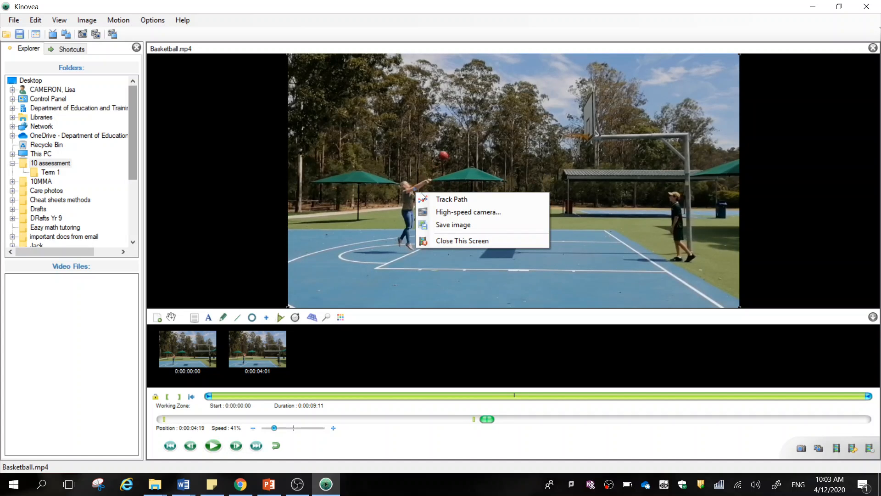
left_click(444, 155)
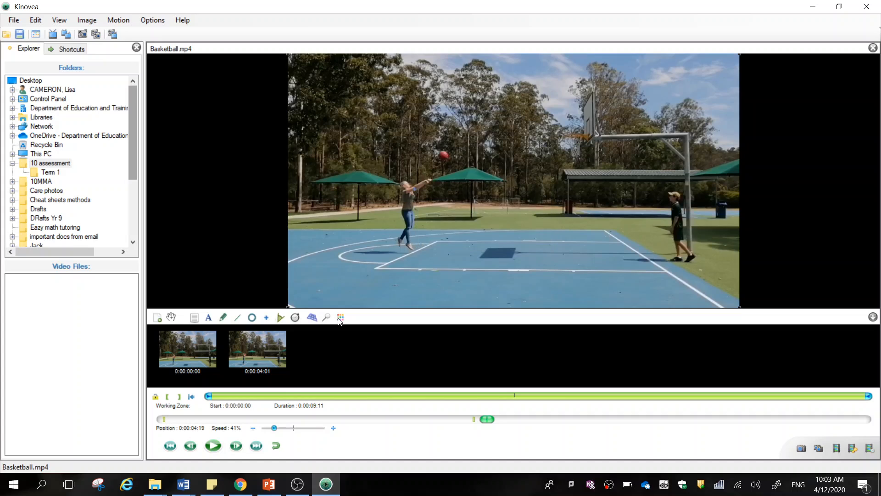
left_click(443, 154)
right_click(444, 154)
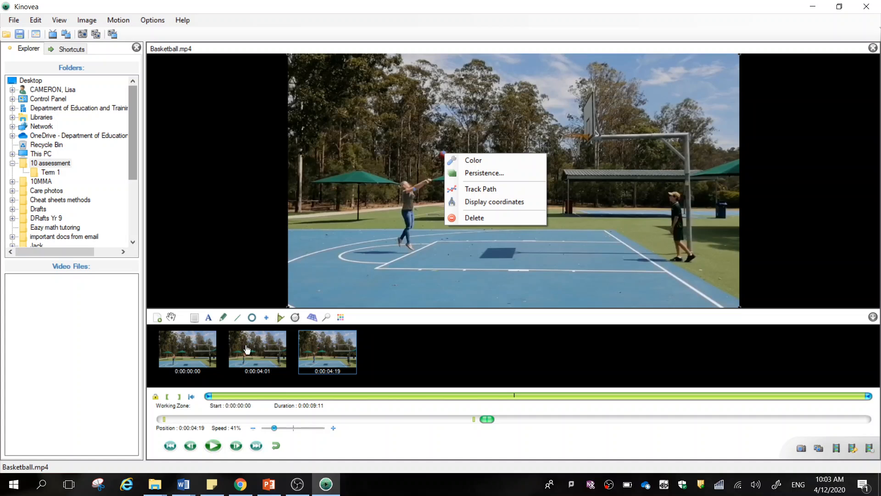
left_click(87, 21)
mouse_move(123, 21)
mouse_move(92, 24)
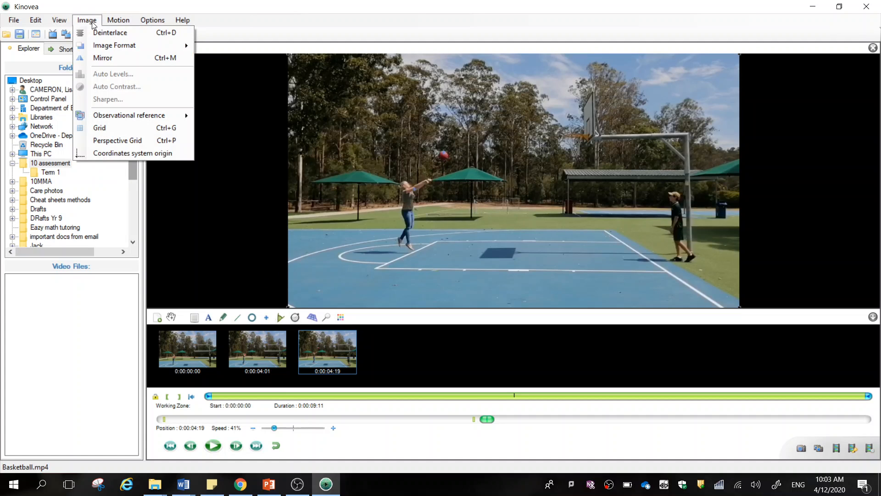
mouse_move(103, 46)
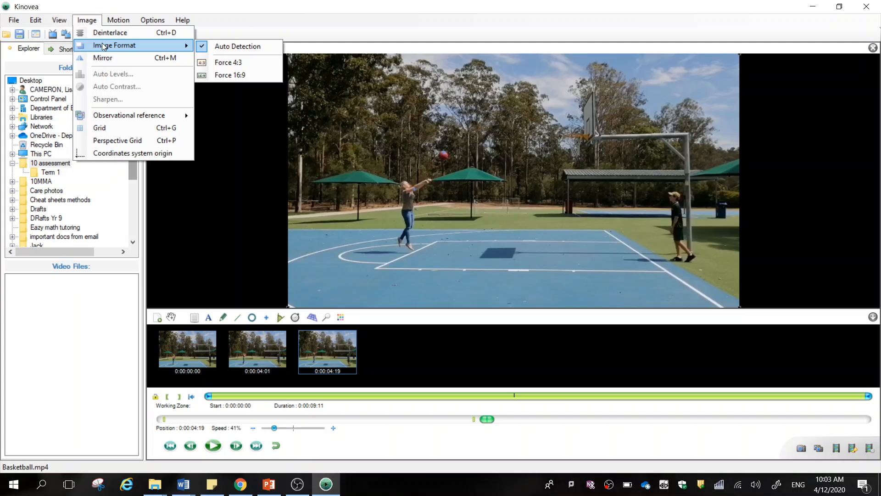
mouse_move(114, 114)
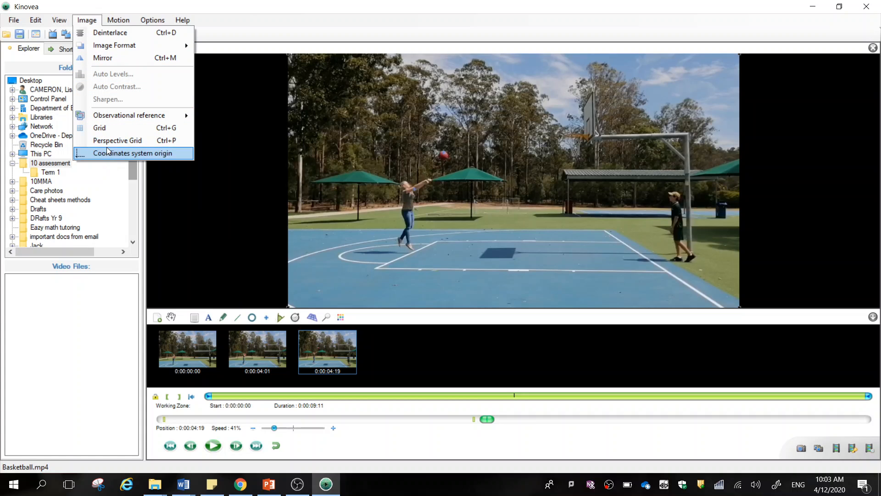
left_click(270, 320)
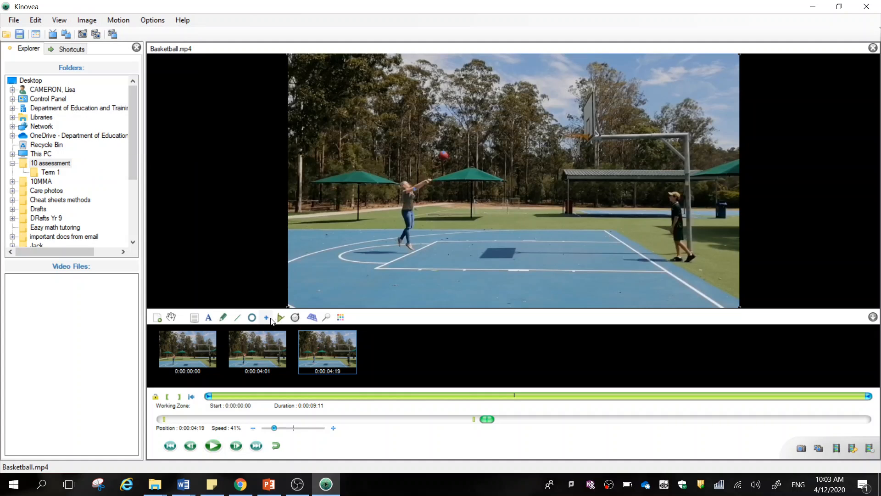
left_click(267, 318)
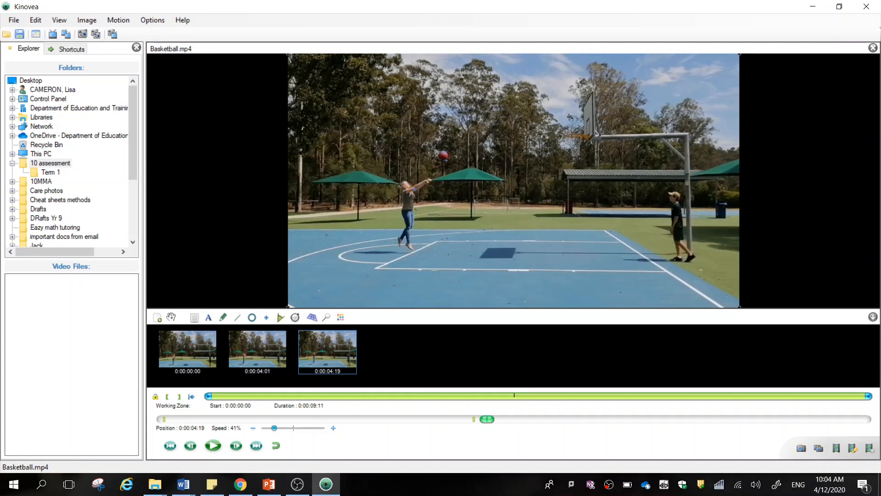
double_click(442, 155)
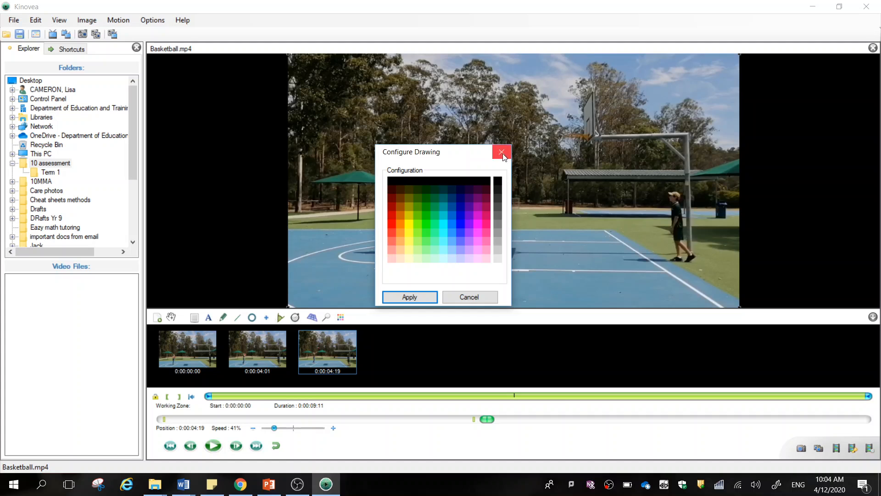
left_click(502, 150)
double_click(443, 155)
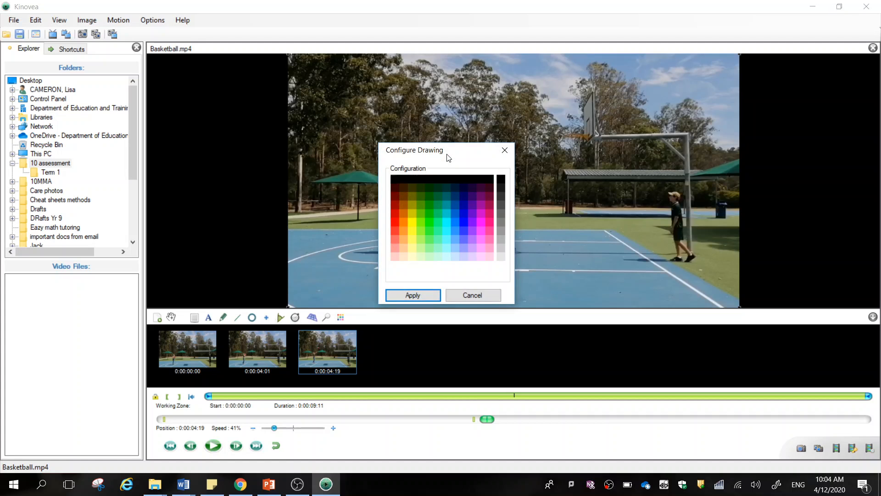
left_click(502, 150)
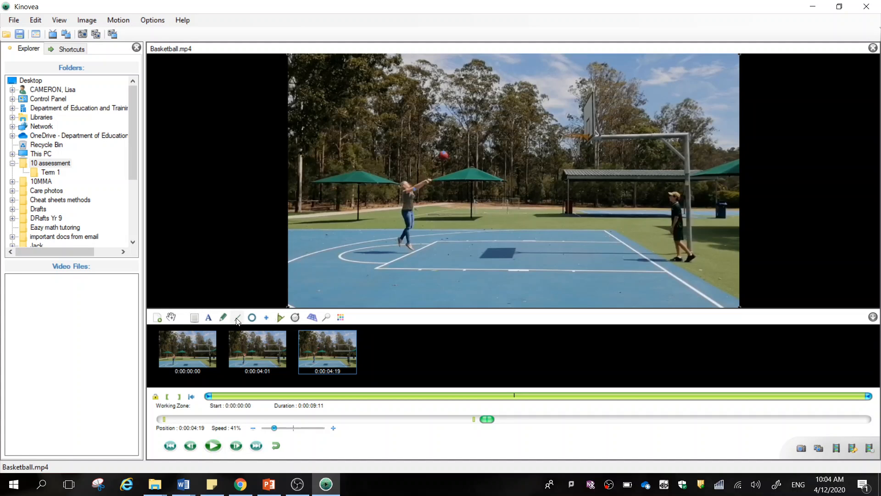
Step: Advance the video to position 0:00:04:38 and place a cross marker on the ball
left_click(217, 445)
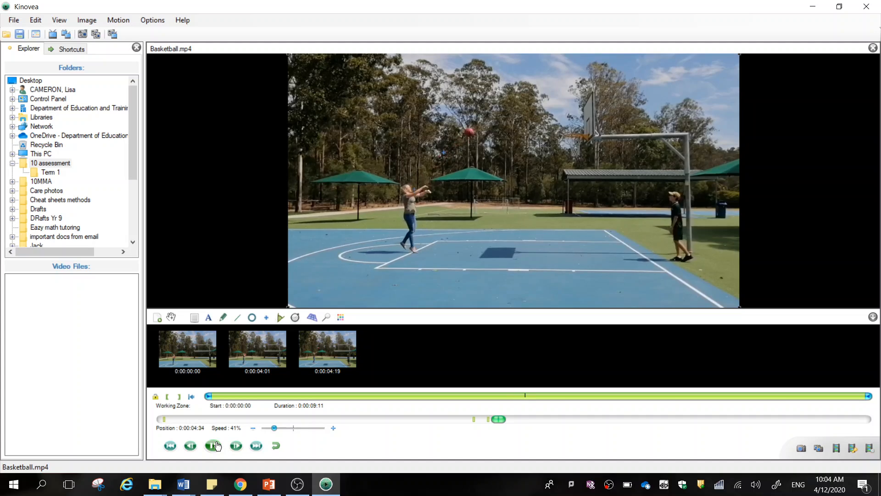
left_click(218, 445)
right_click(477, 128)
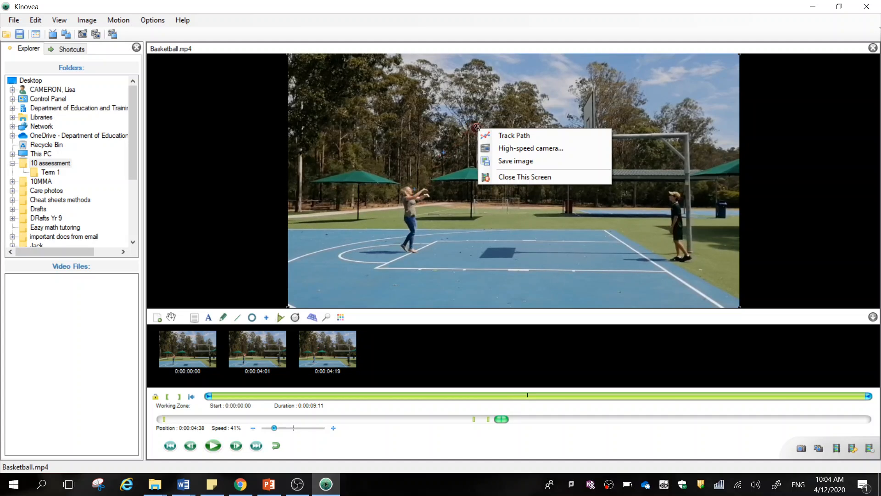
left_click(474, 129)
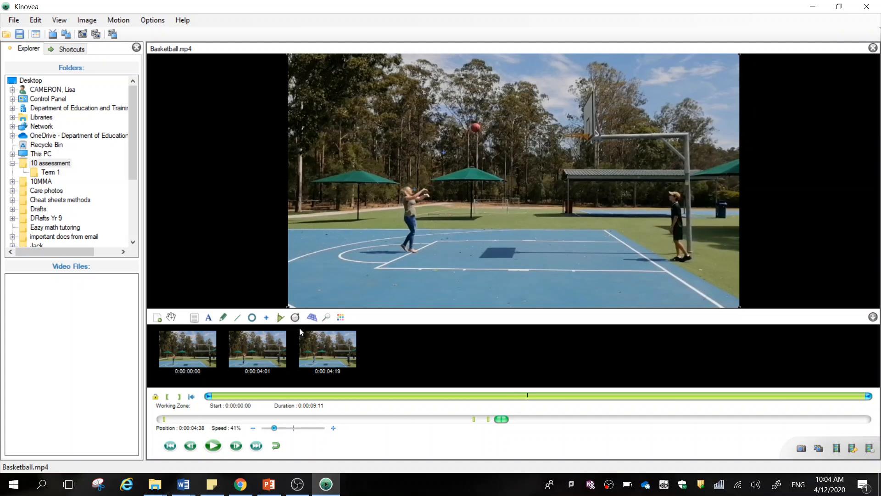
left_click(267, 318)
left_click(474, 128)
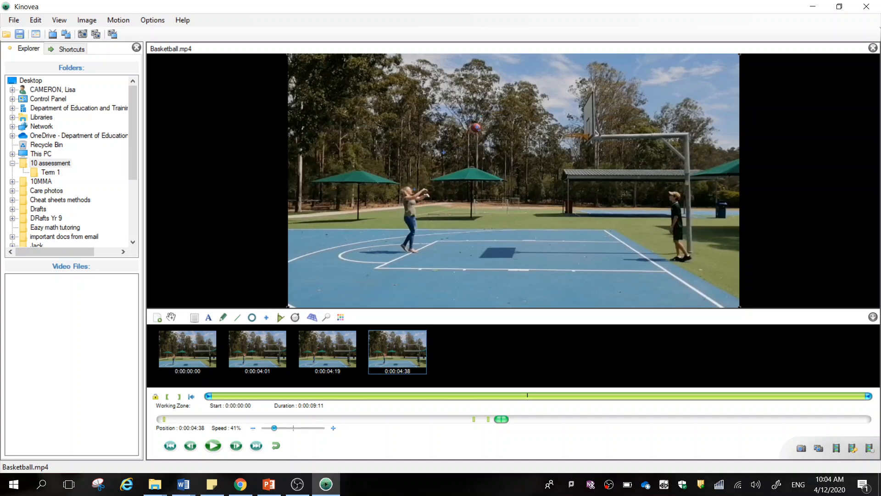
Step: Advance the video to position 0:00:04:57 and place a cross marker on the ball
left_click(212, 446)
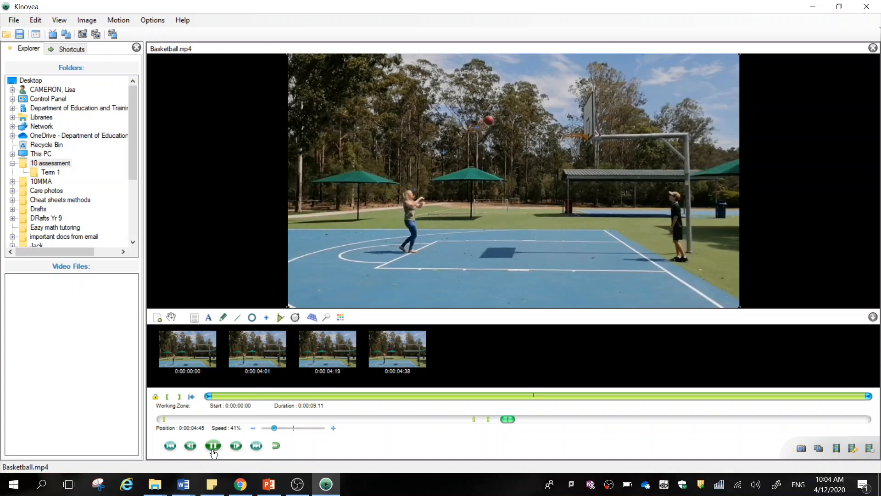
left_click(212, 446)
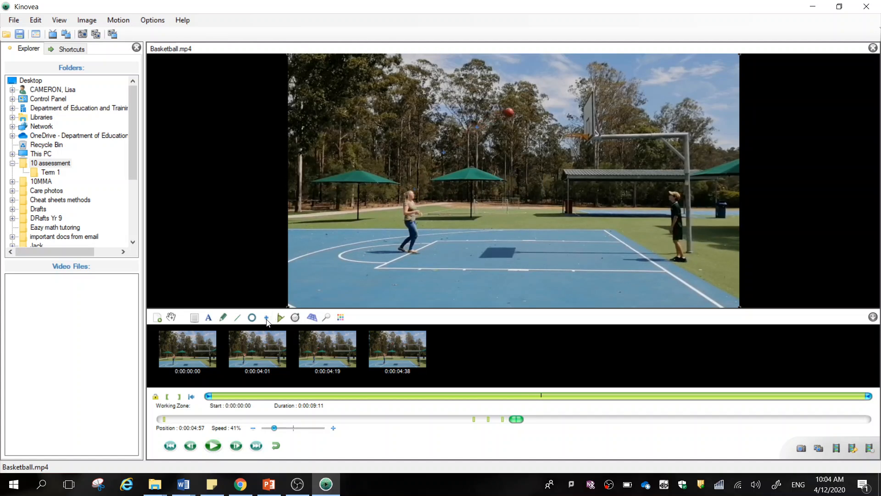
left_click(508, 111)
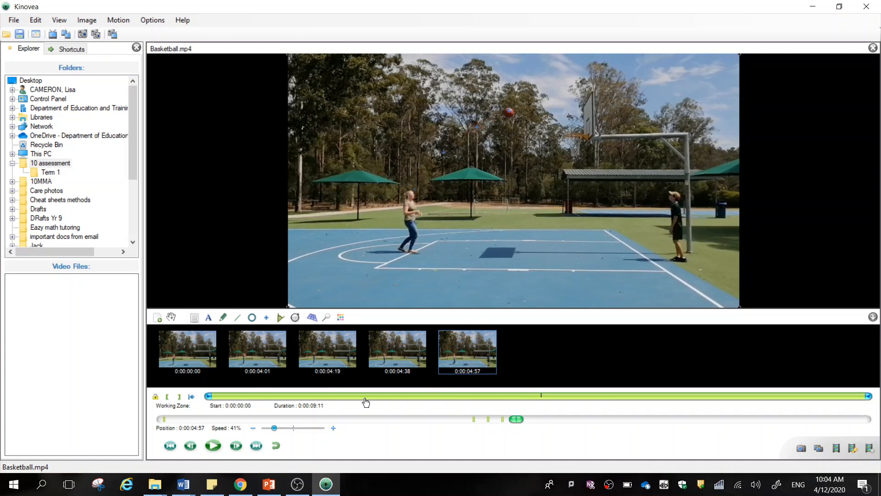
Step: Place cross markers on the ball at positions 0:00:04:75 and 0:00:04:97
left_click(211, 446)
left_click(212, 446)
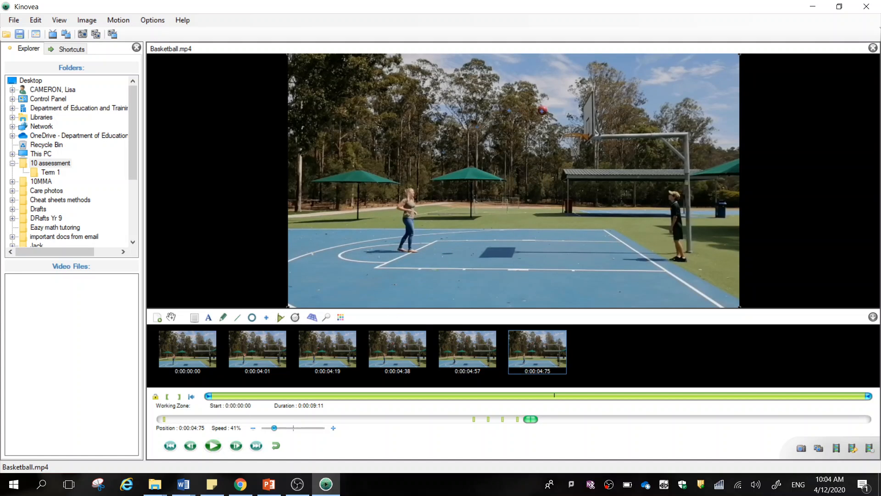
left_click(213, 446)
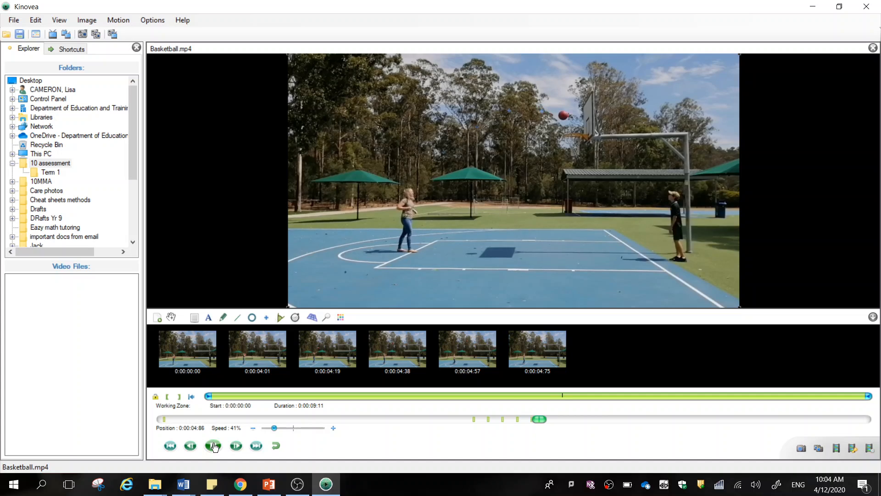
left_click(213, 446)
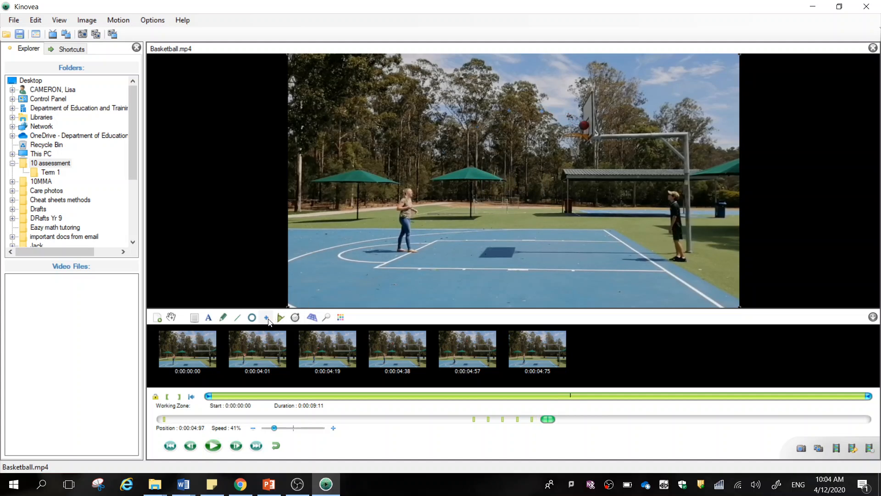
left_click(583, 126)
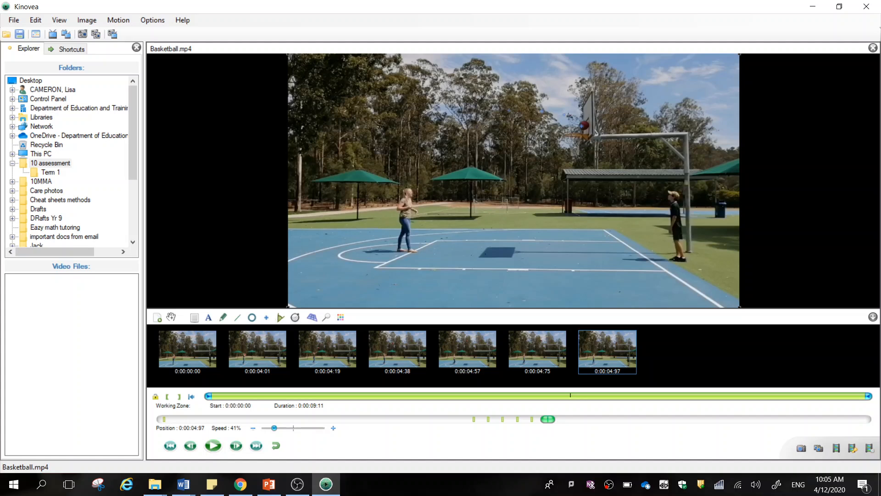
double_click(582, 125)
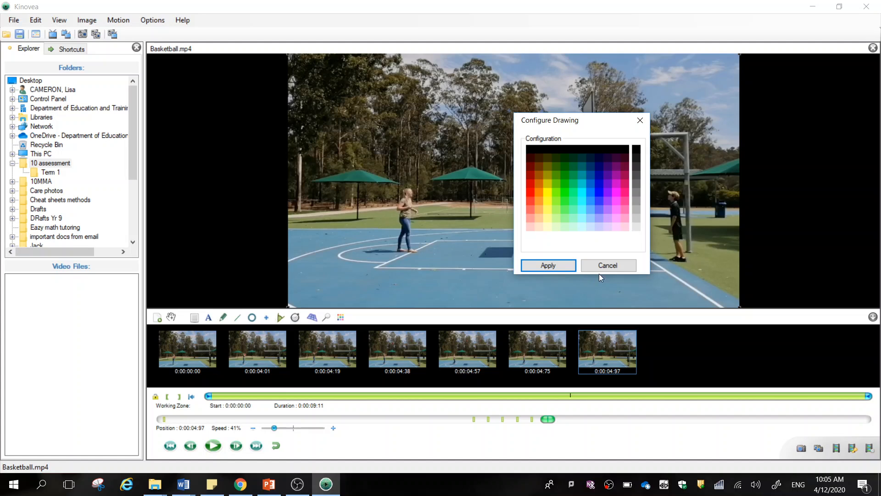
left_click(629, 266)
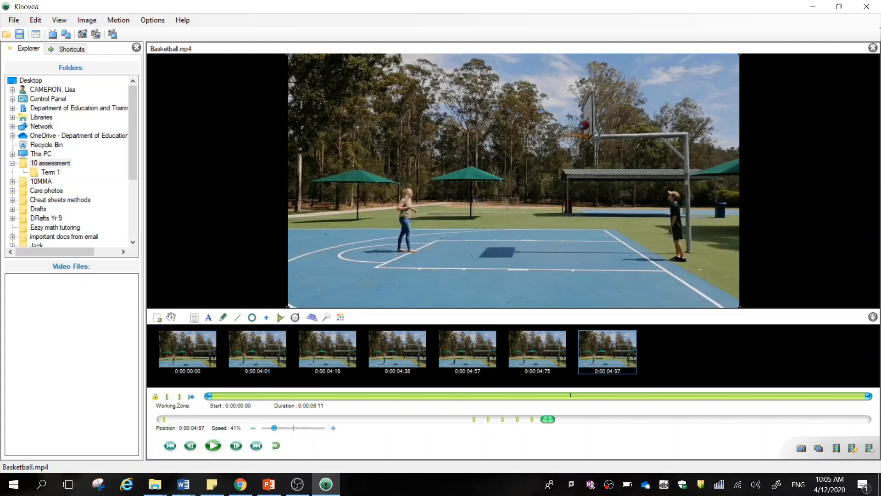
Step: Return to position 0:00:04:04, display the coordinates of the first ball marker, and move the label to the left of the thrower
left_click(213, 445)
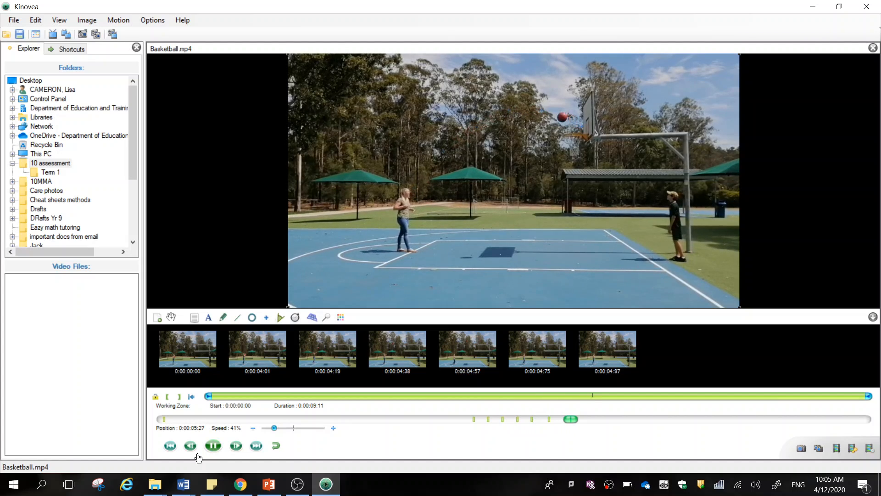
left_click(214, 446)
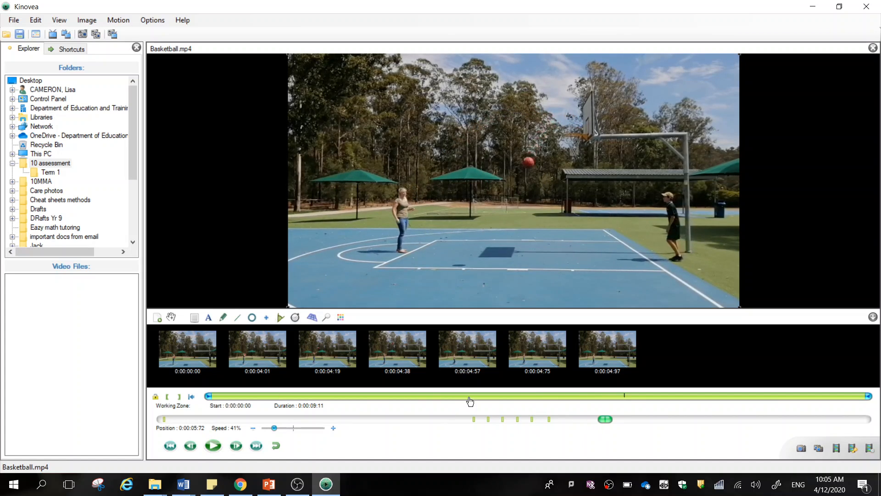
left_click(474, 419)
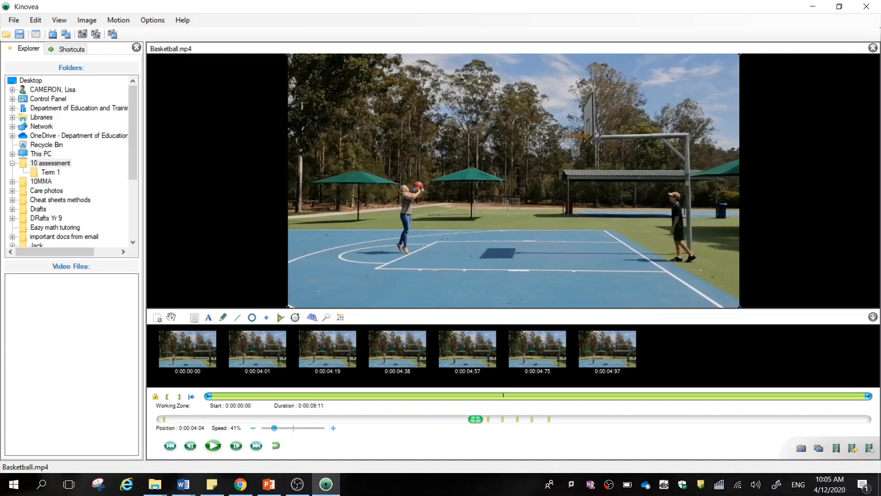
right_click(415, 189)
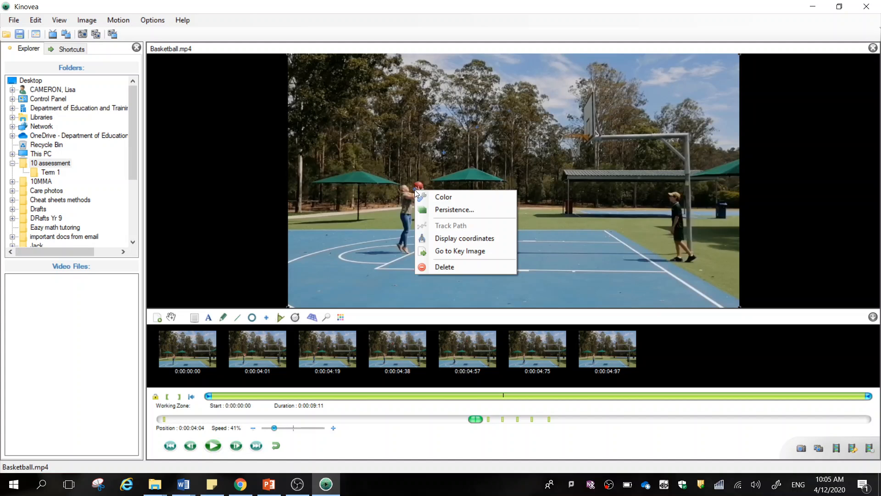
left_click(464, 238)
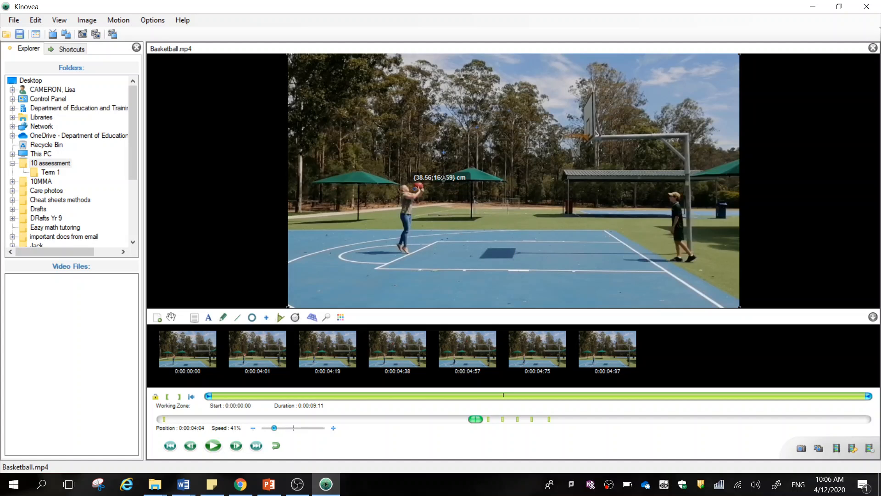
left_click_drag(443, 178, 337, 188)
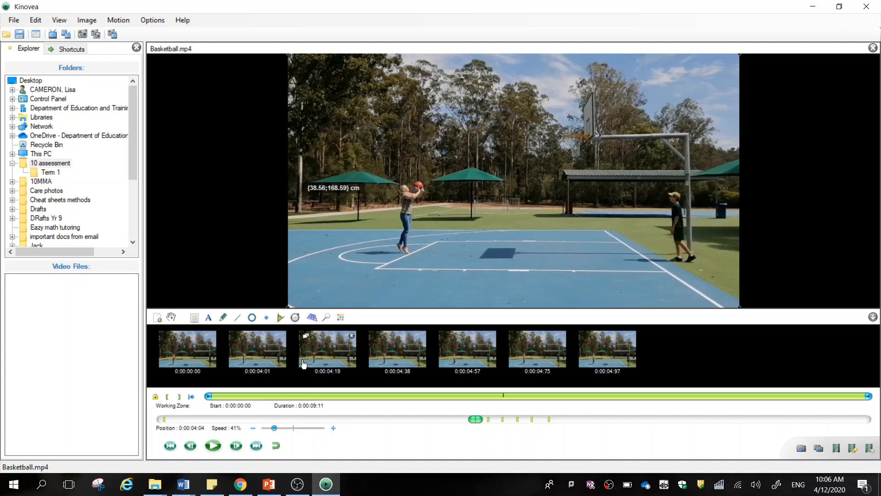
Step: Advance to position 0:00:04:30, display the second ball marker's coordinates, and place the label above the first one
left_click(213, 445)
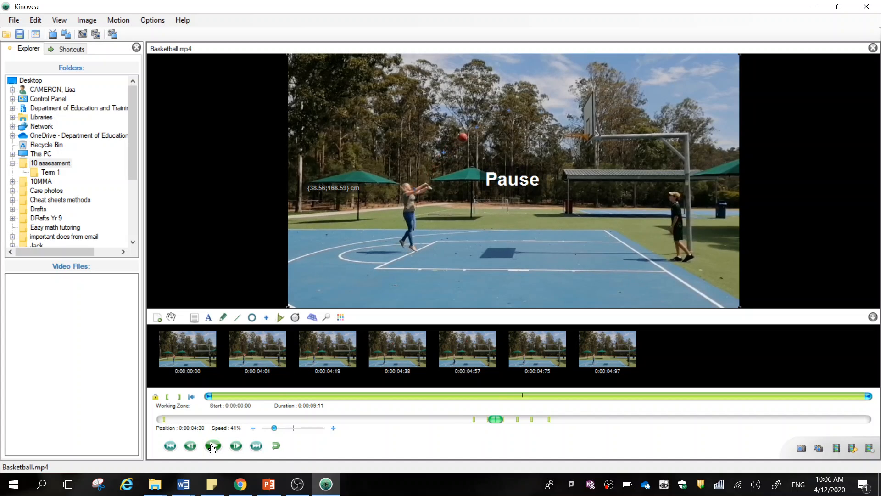
right_click(443, 153)
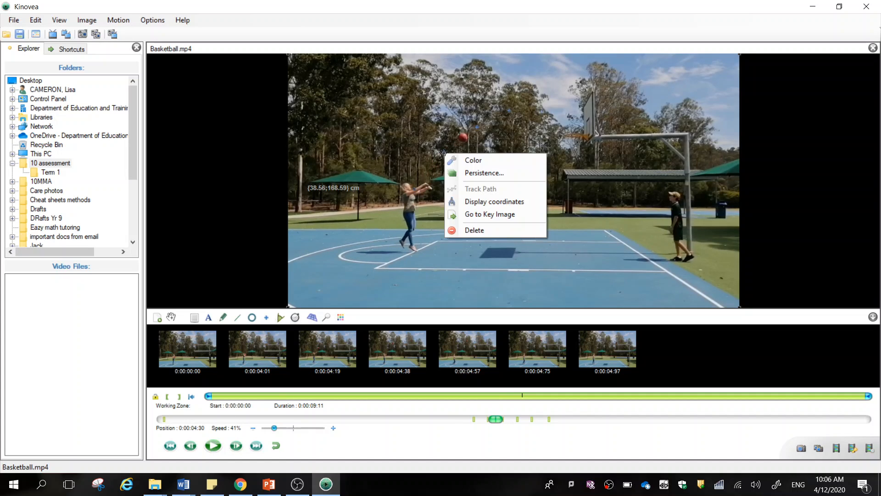
left_click(476, 199)
left_click_drag(465, 139, 318, 166)
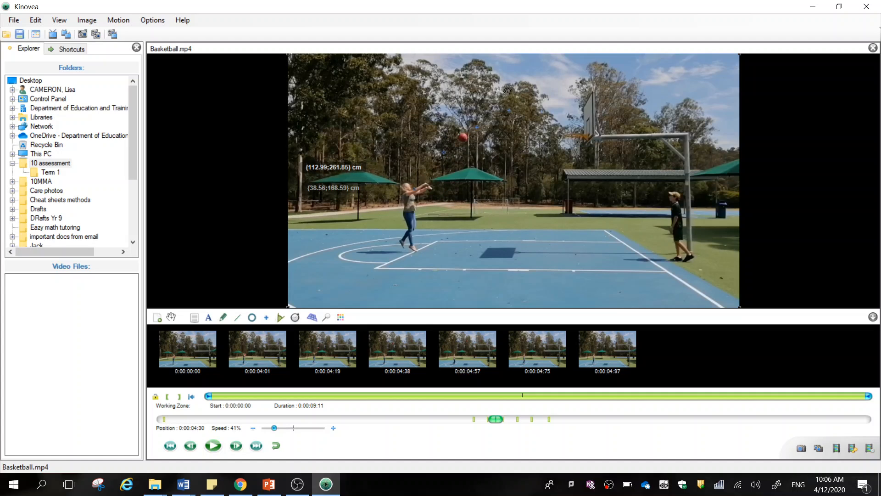
Step: Display the coordinates of the third ball marker and stack its label above the other two
right_click(477, 126)
left_click(509, 174)
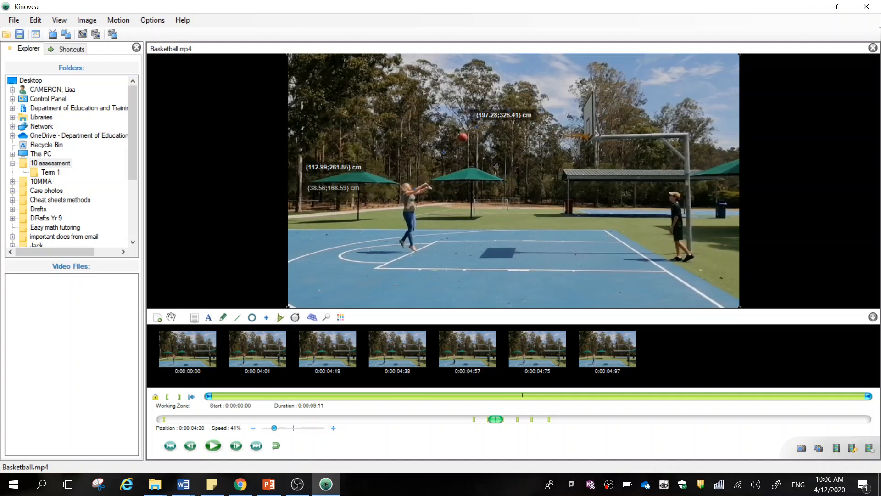
left_click_drag(492, 115, 344, 146)
Step: Advance to position 0:00:04:49 and try to display the coordinates of the fourth ball marker
right_click(507, 111)
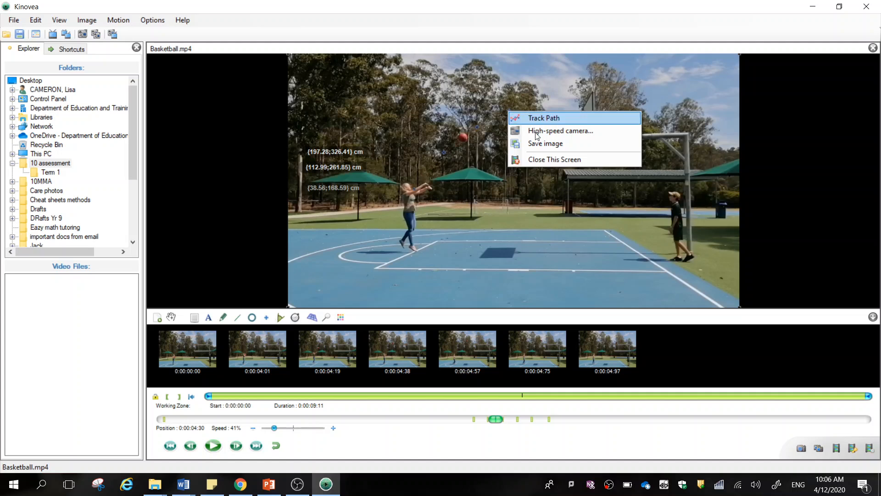
left_click(489, 139)
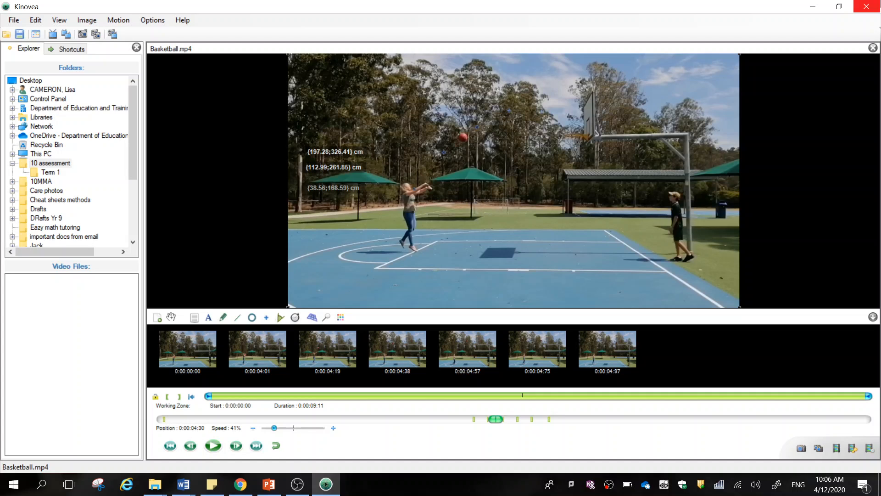
left_click(213, 445)
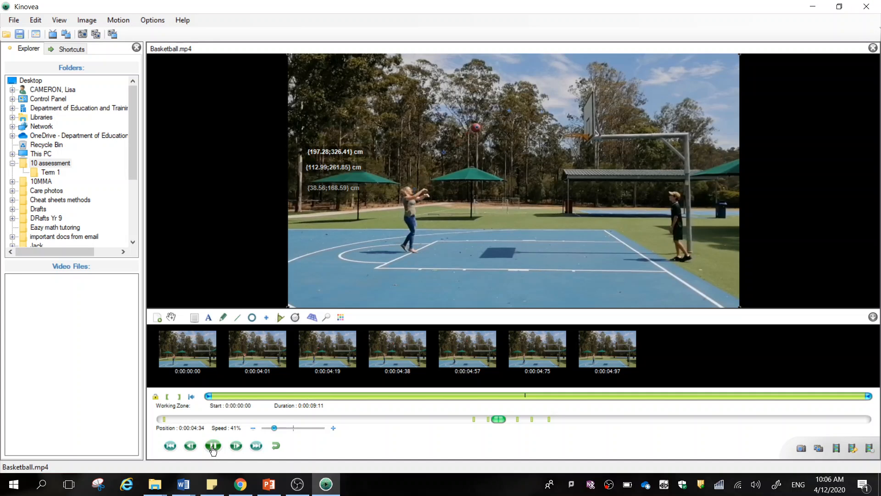
left_click(212, 445)
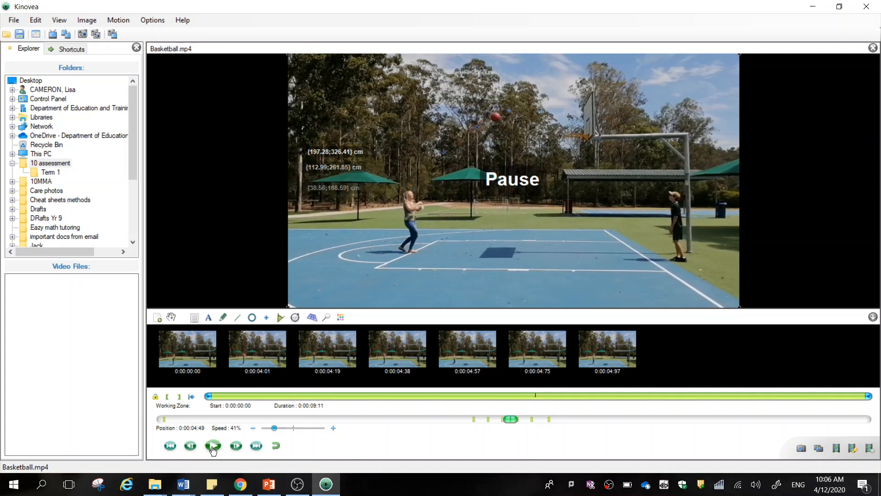
right_click(509, 109)
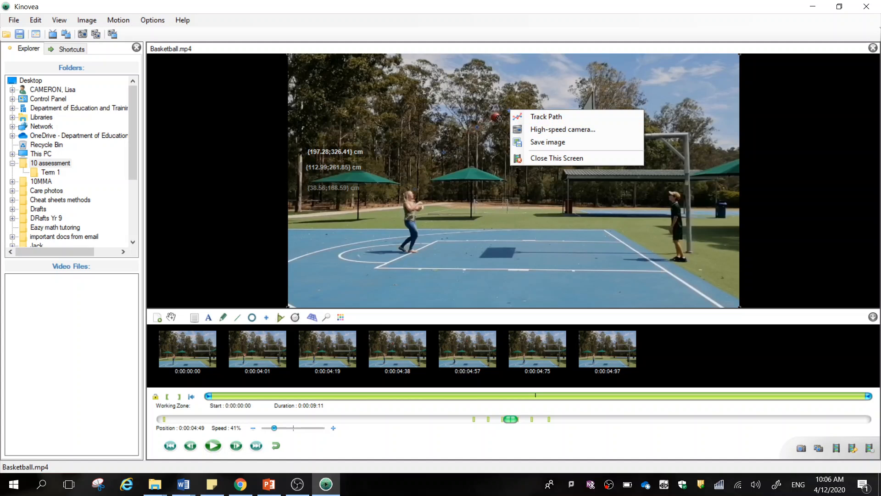
left_click(505, 116)
right_click(509, 110)
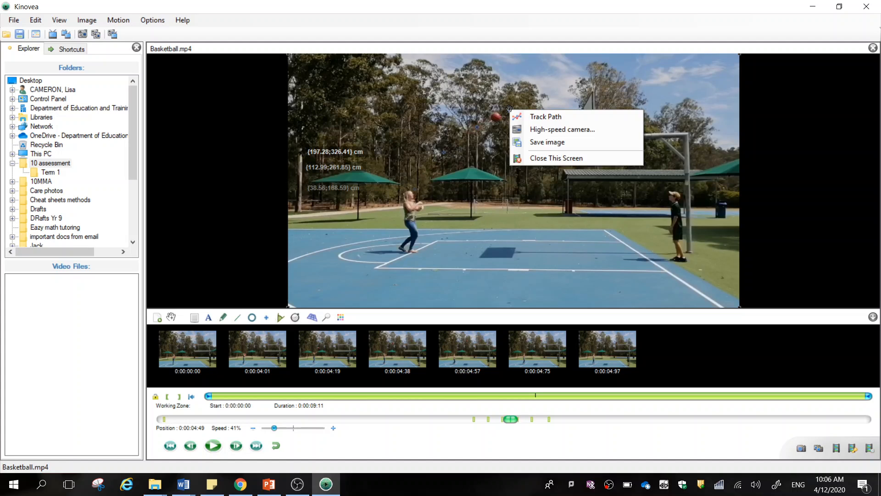
left_click(506, 110)
right_click(512, 110)
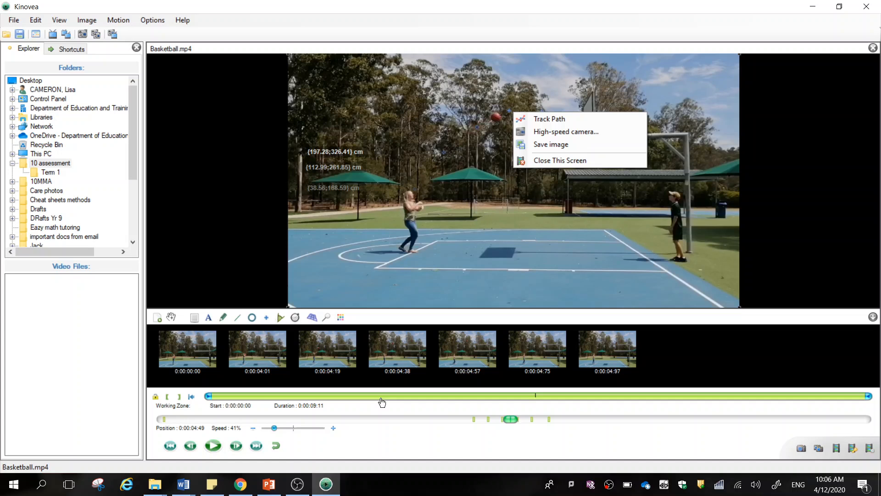
Step: Advance to position 0:00:04:60 and try again to show the fourth ball marker's coordinates
left_click(212, 448)
left_click(211, 449)
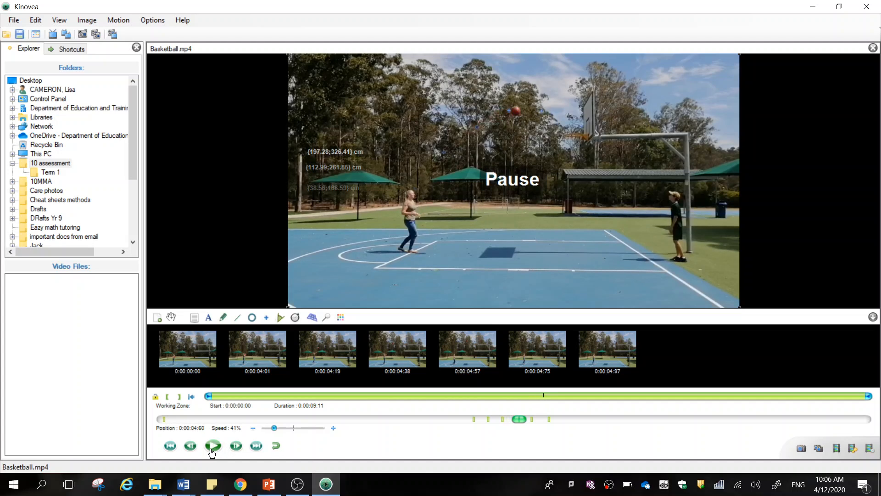
right_click(508, 112)
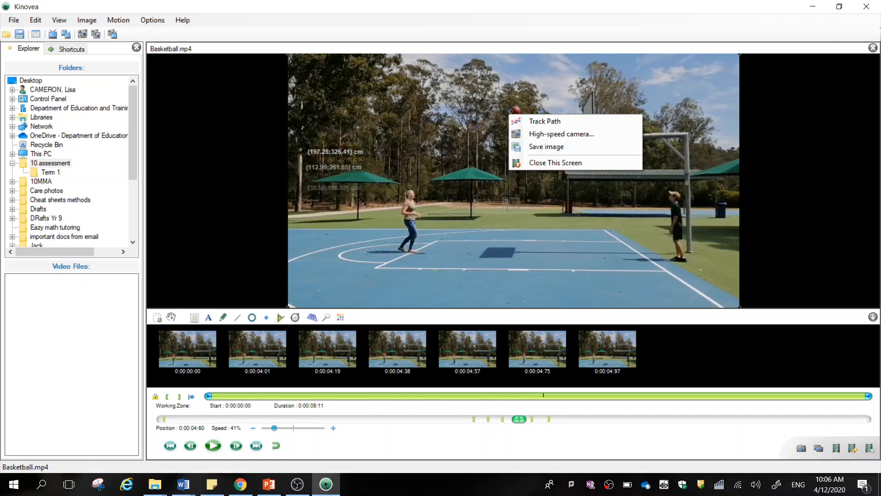
right_click(510, 111)
left_click(507, 111)
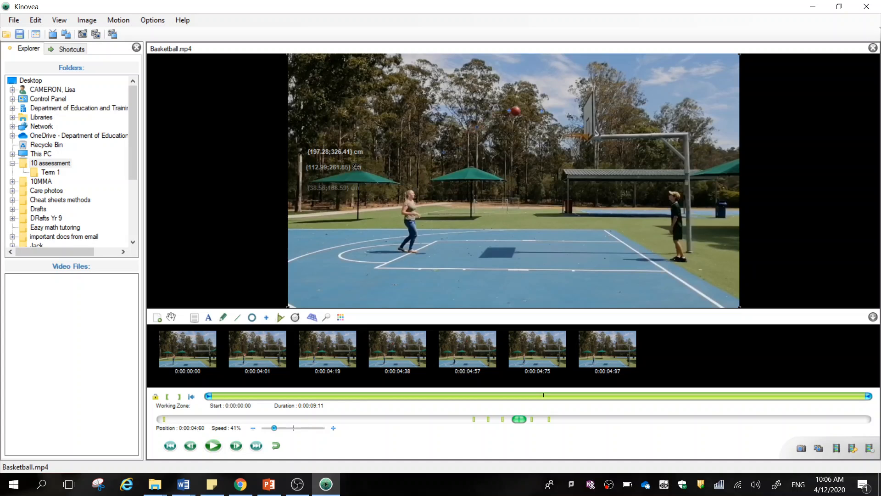
mouse_move(251, 339)
mouse_move(205, 486)
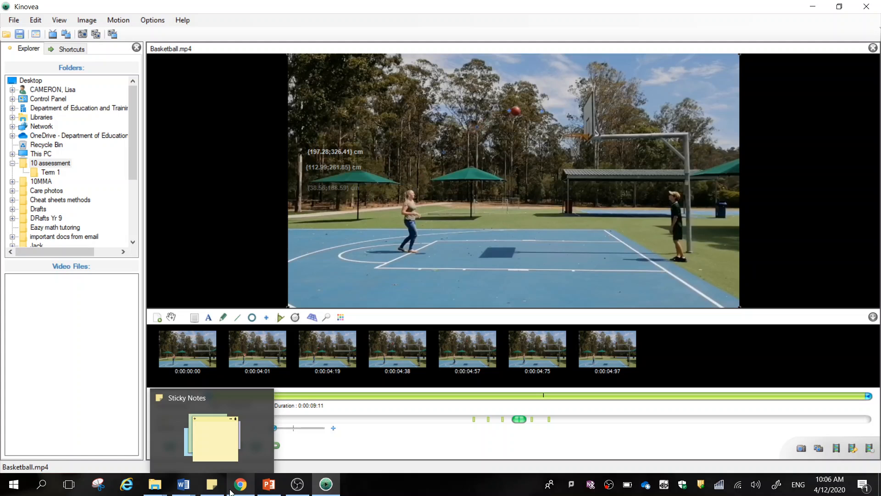
mouse_move(232, 490)
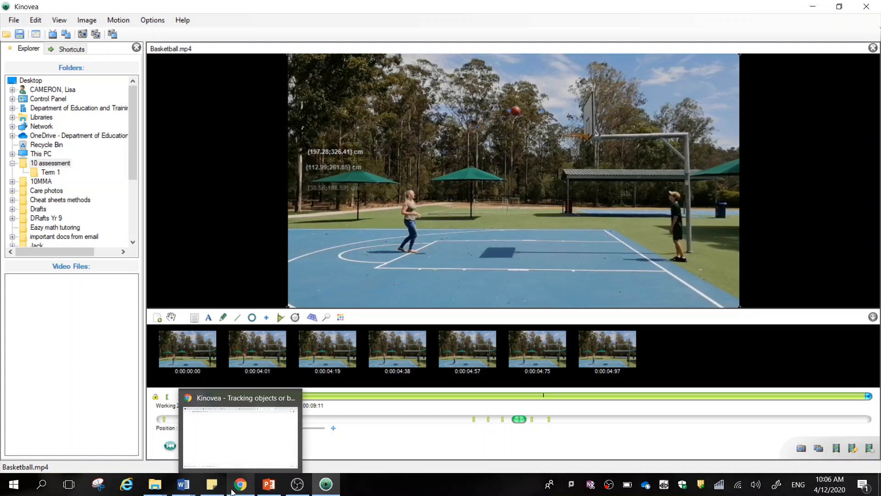
right_click(297, 484)
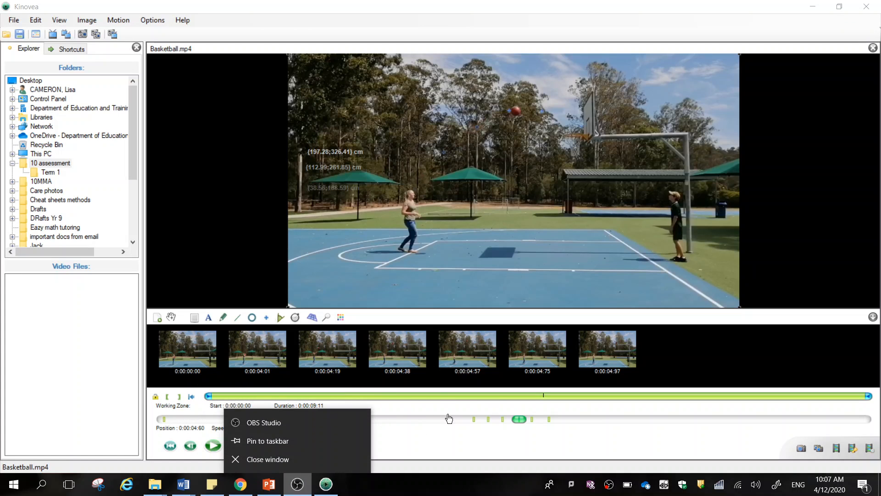
left_click(292, 459)
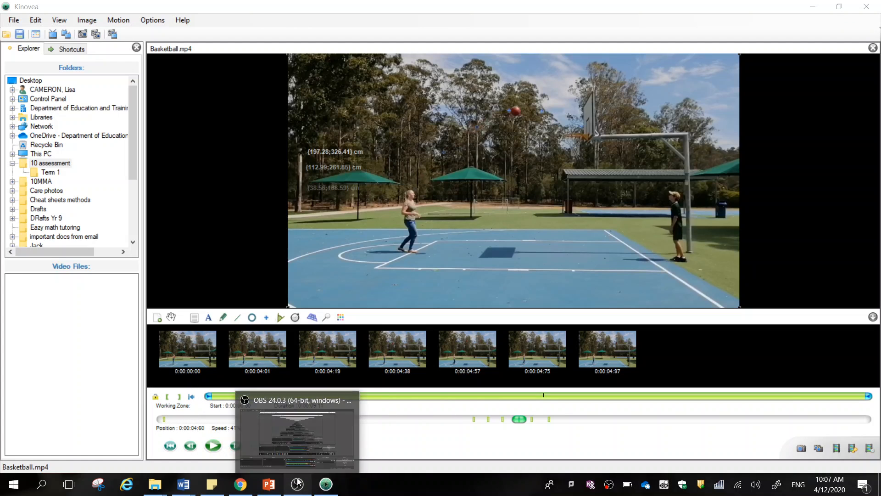